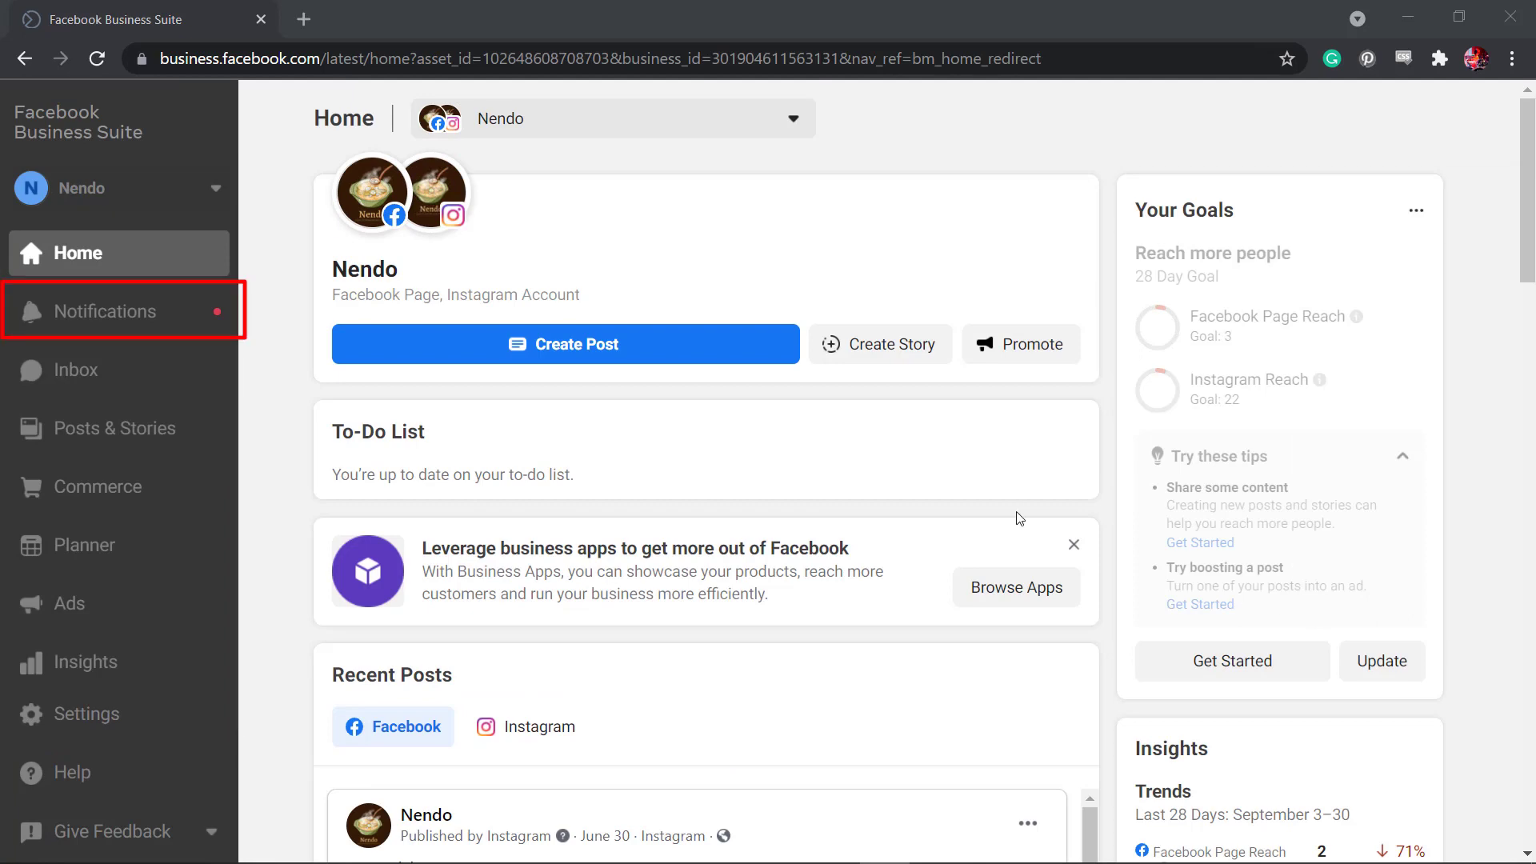
Check the latest notifications, then view the list of published posts.
{"action": "left_click", "coordinate": [105, 311]}
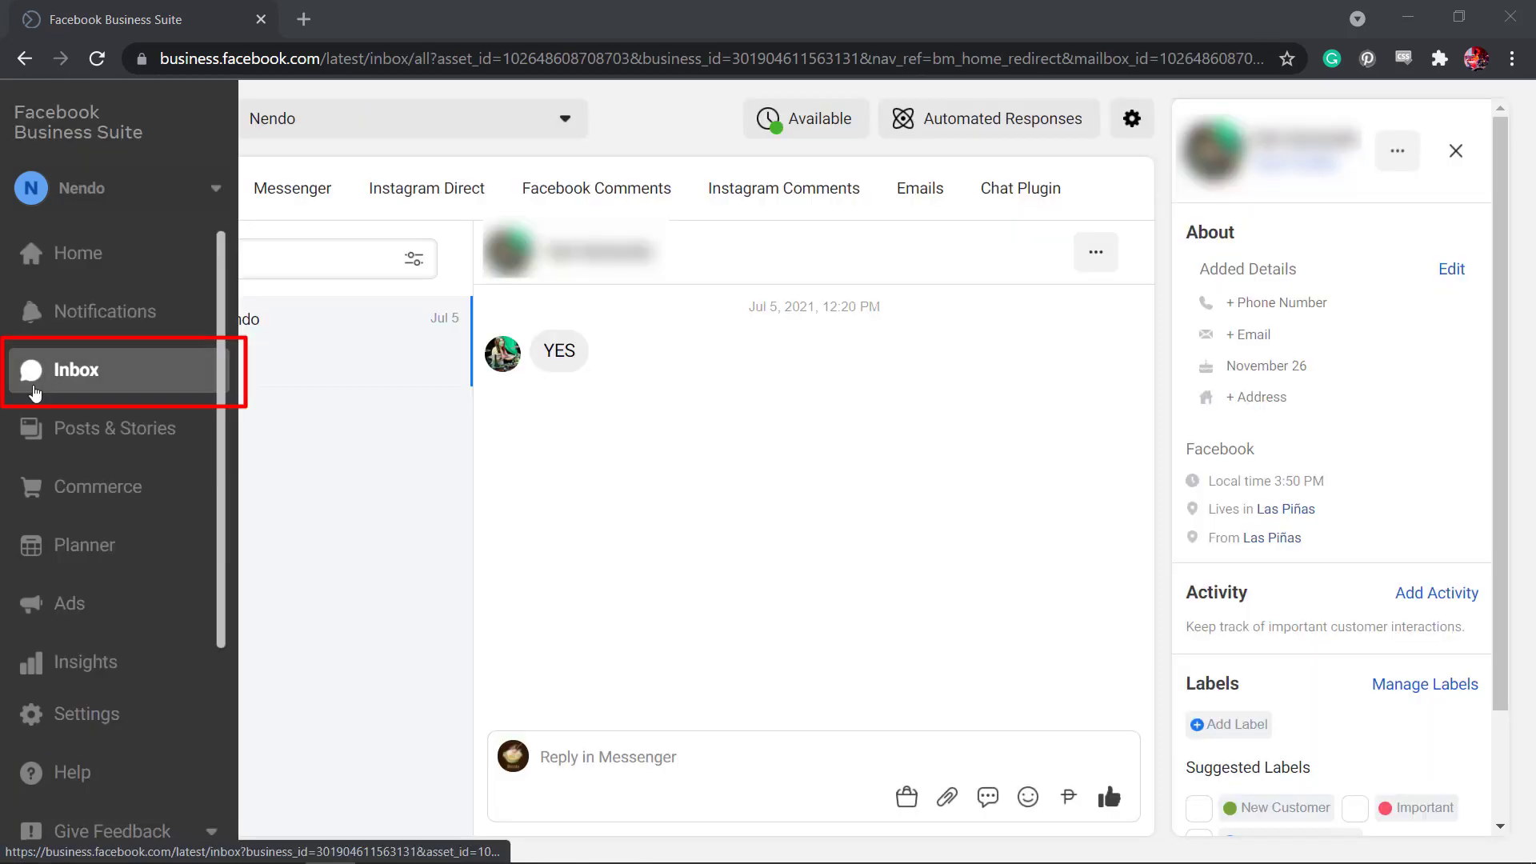
{"action": "left_click", "coordinate": [38, 432]}
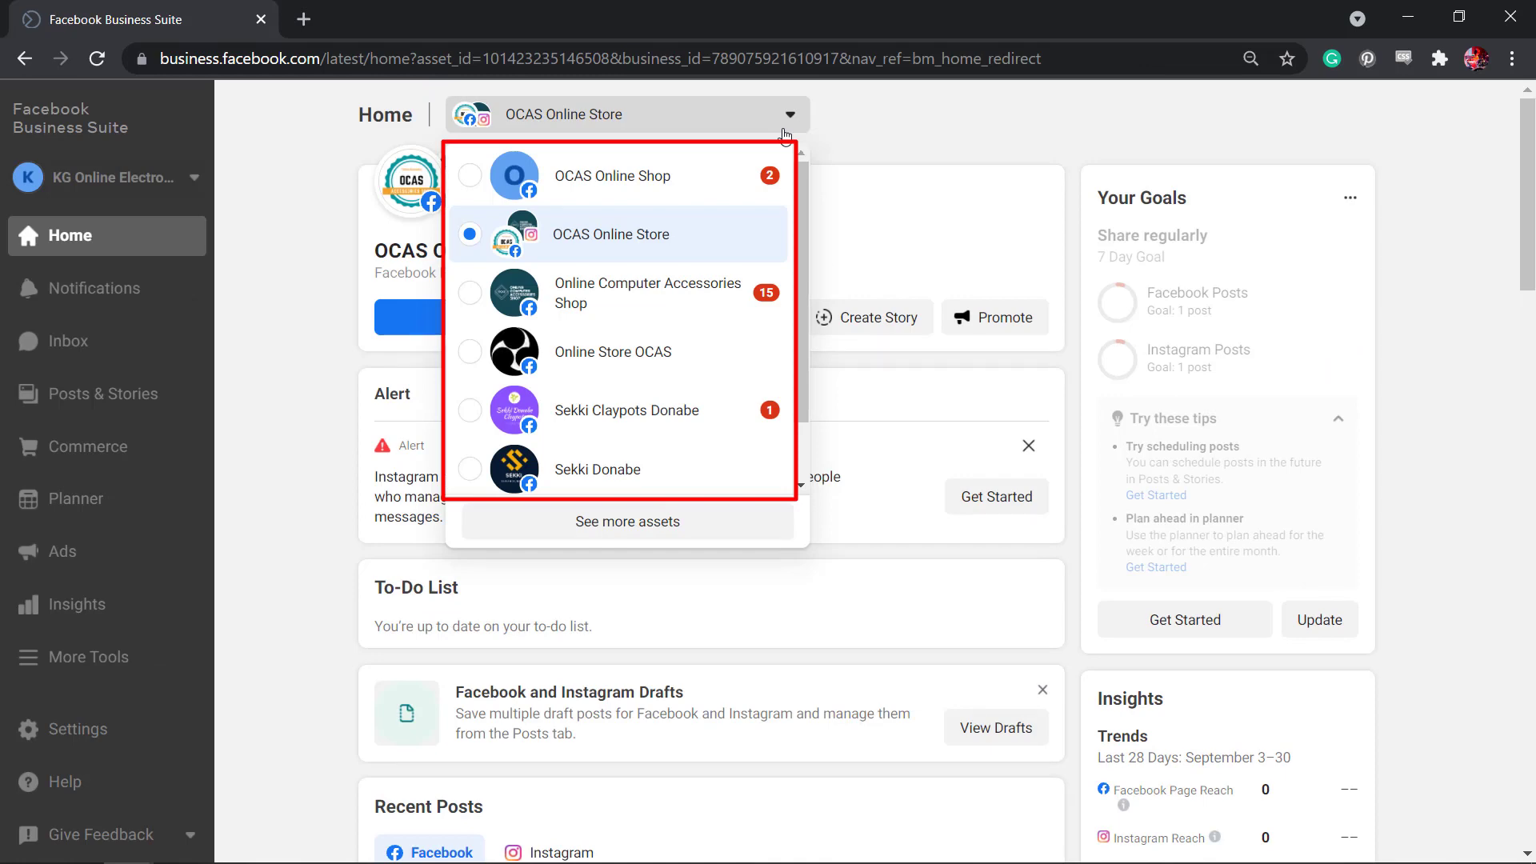
Compose an OCAS Online Store post and confirm its October 12, 2021, 5:56 PM schedule.
{"action": "left_click", "coordinate": [785, 115]}
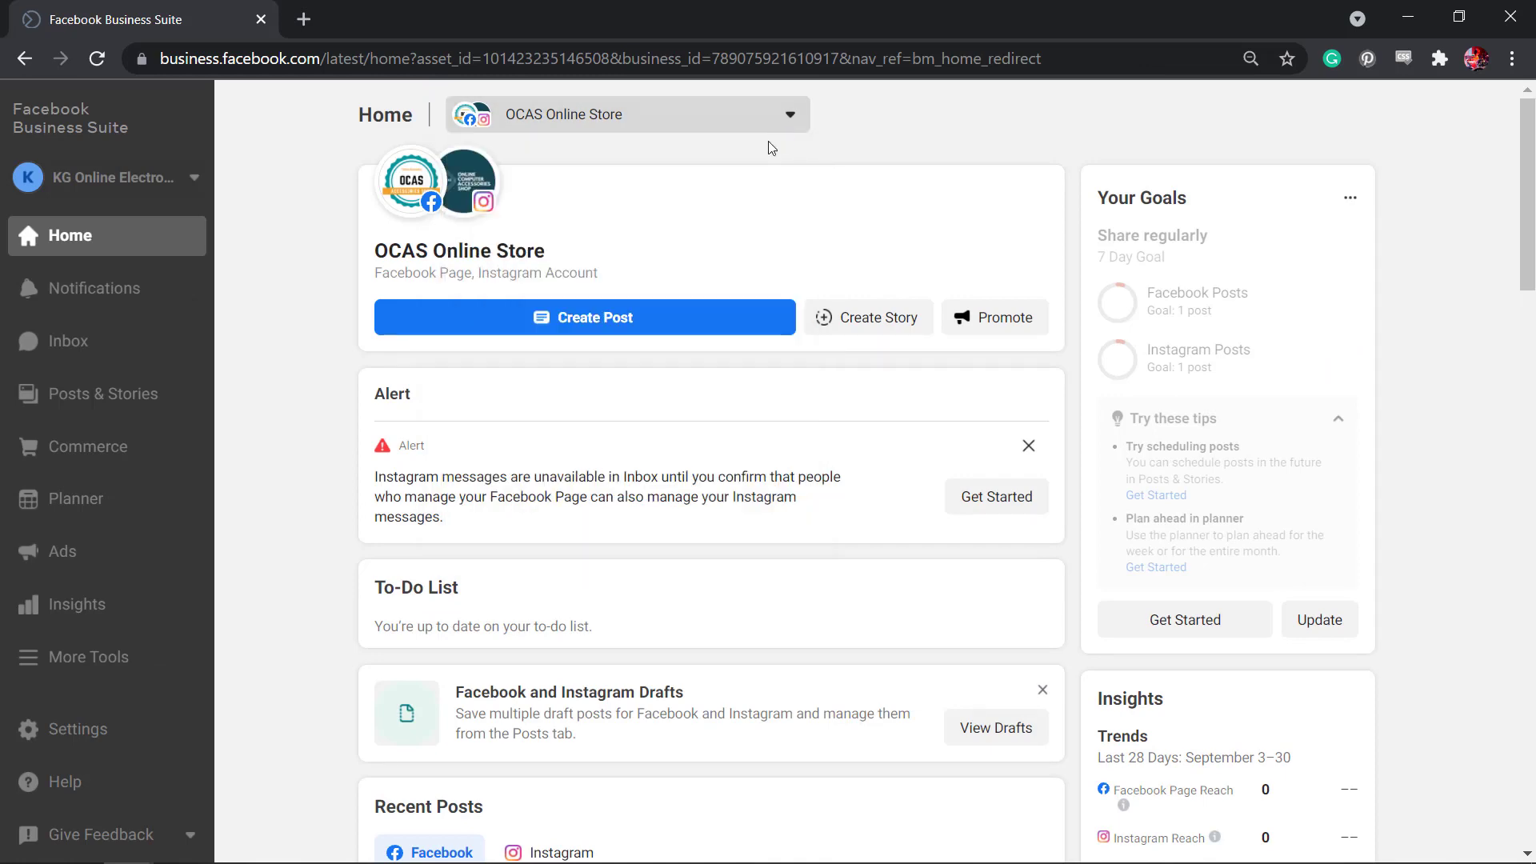
{"action": "left_click", "coordinate": [768, 318]}
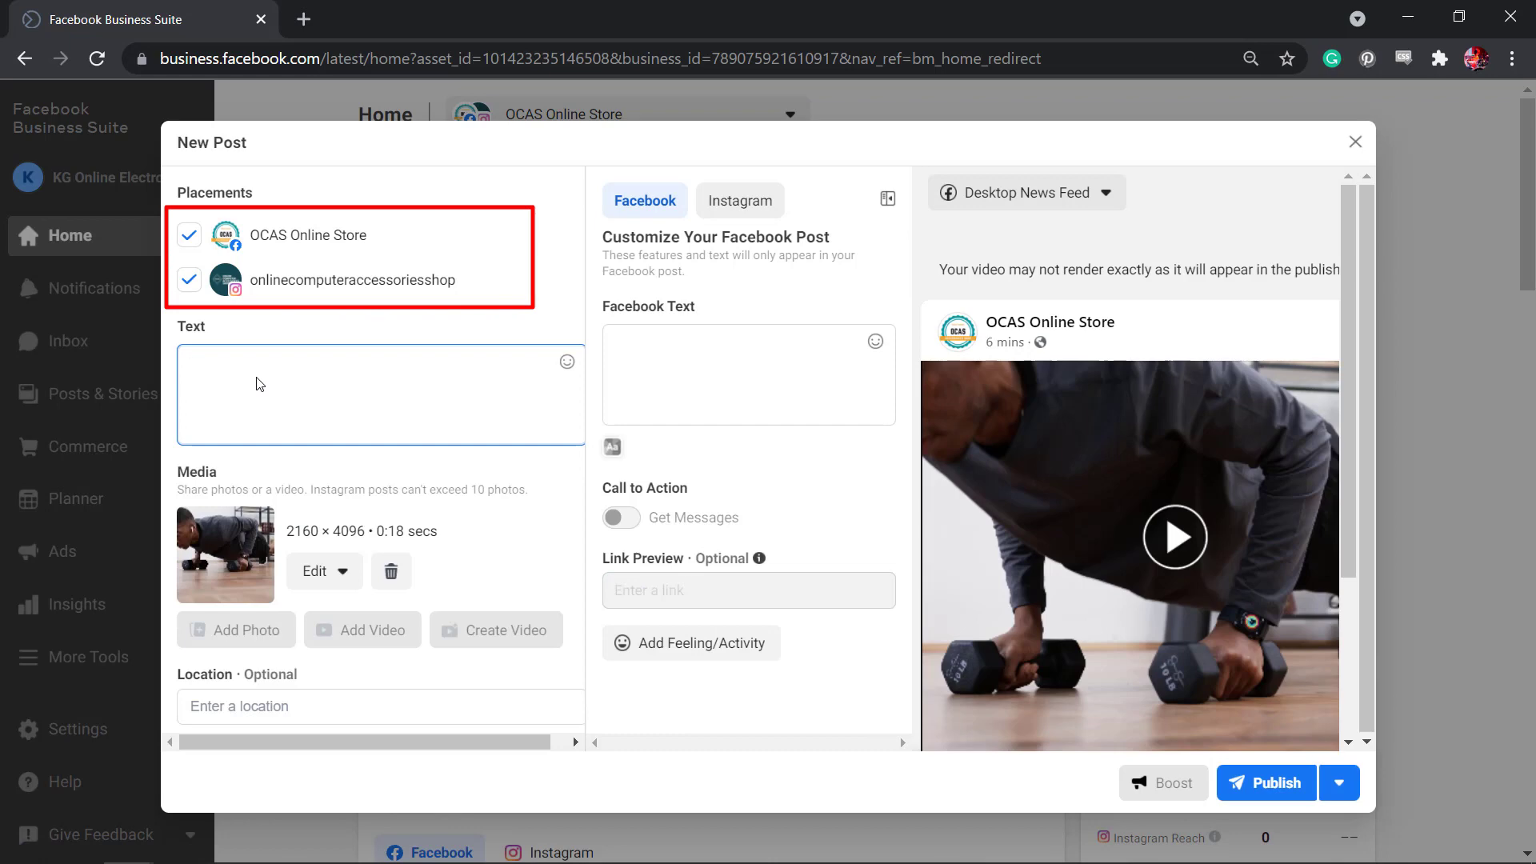
{"action": "type", "text": "#"}
{"action": "type", "text": "NoLimits"}
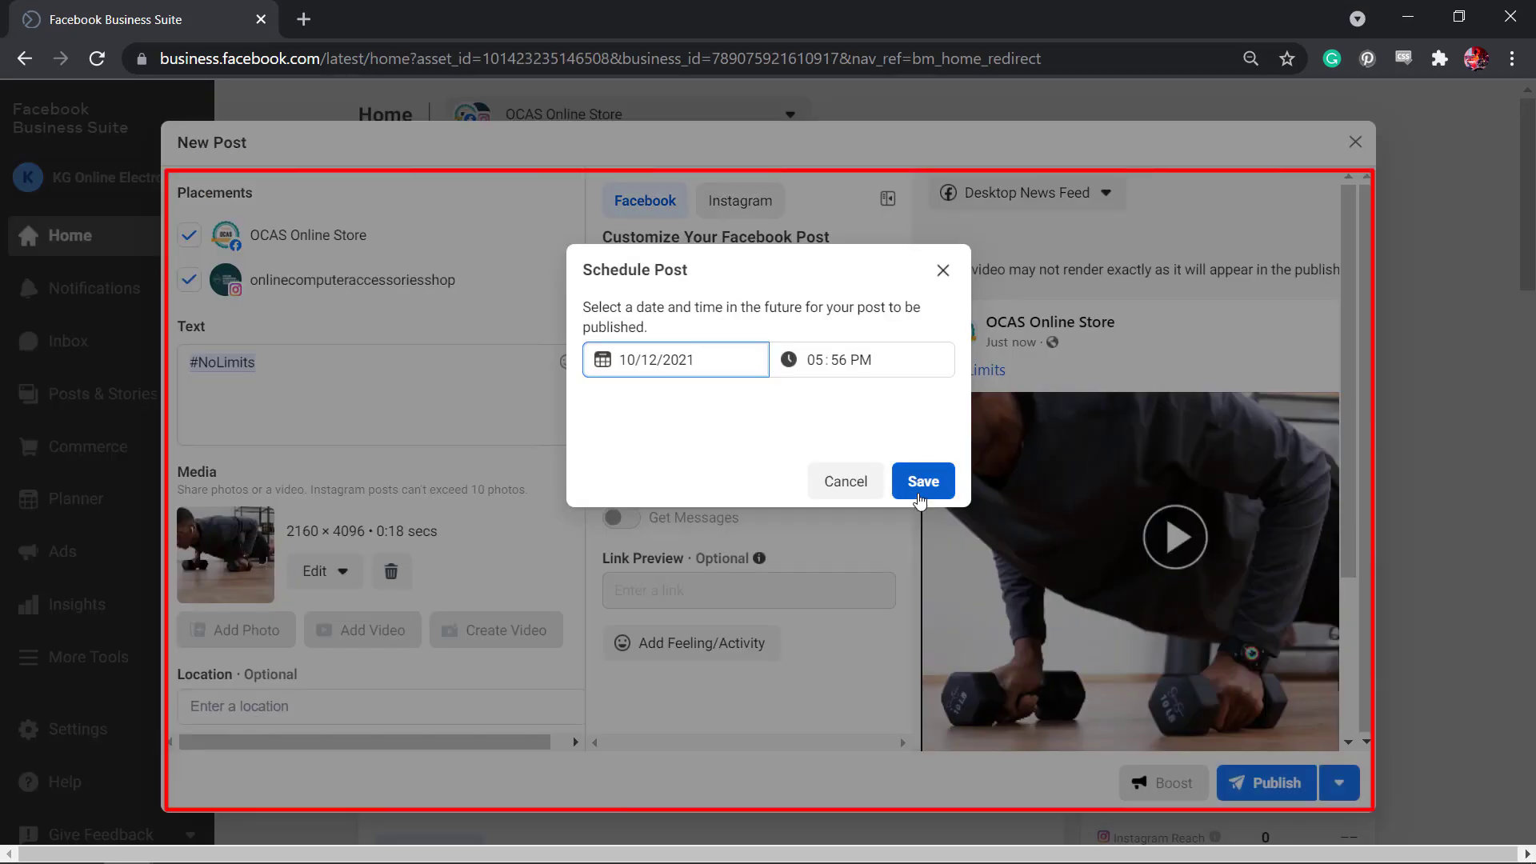
{"action": "left_click", "coordinate": [922, 480]}
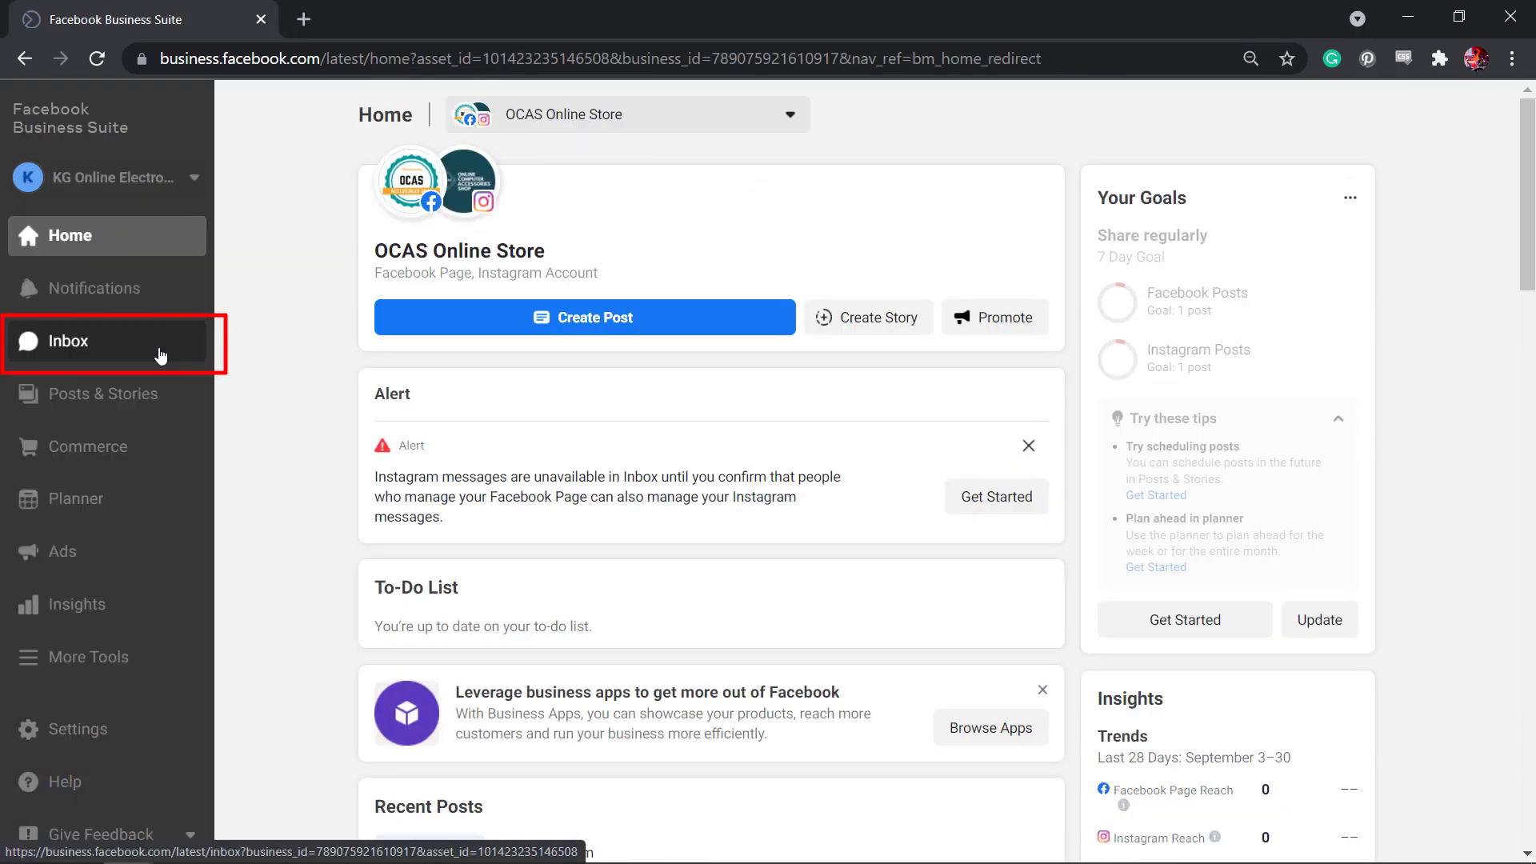
{"action": "left_click", "coordinate": [159, 356]}
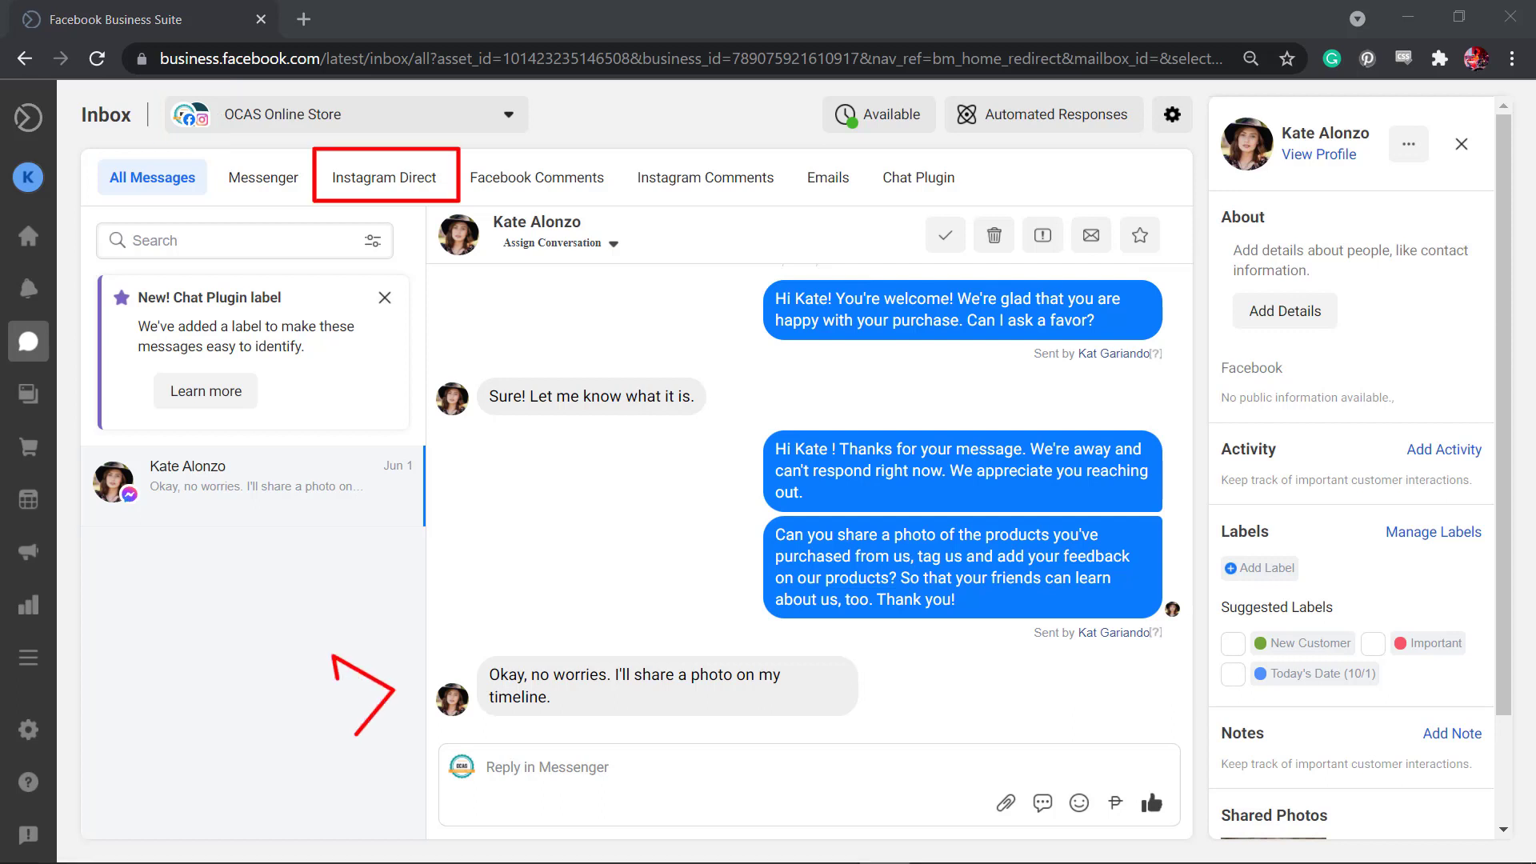
{"action": "left_click", "coordinate": [384, 178]}
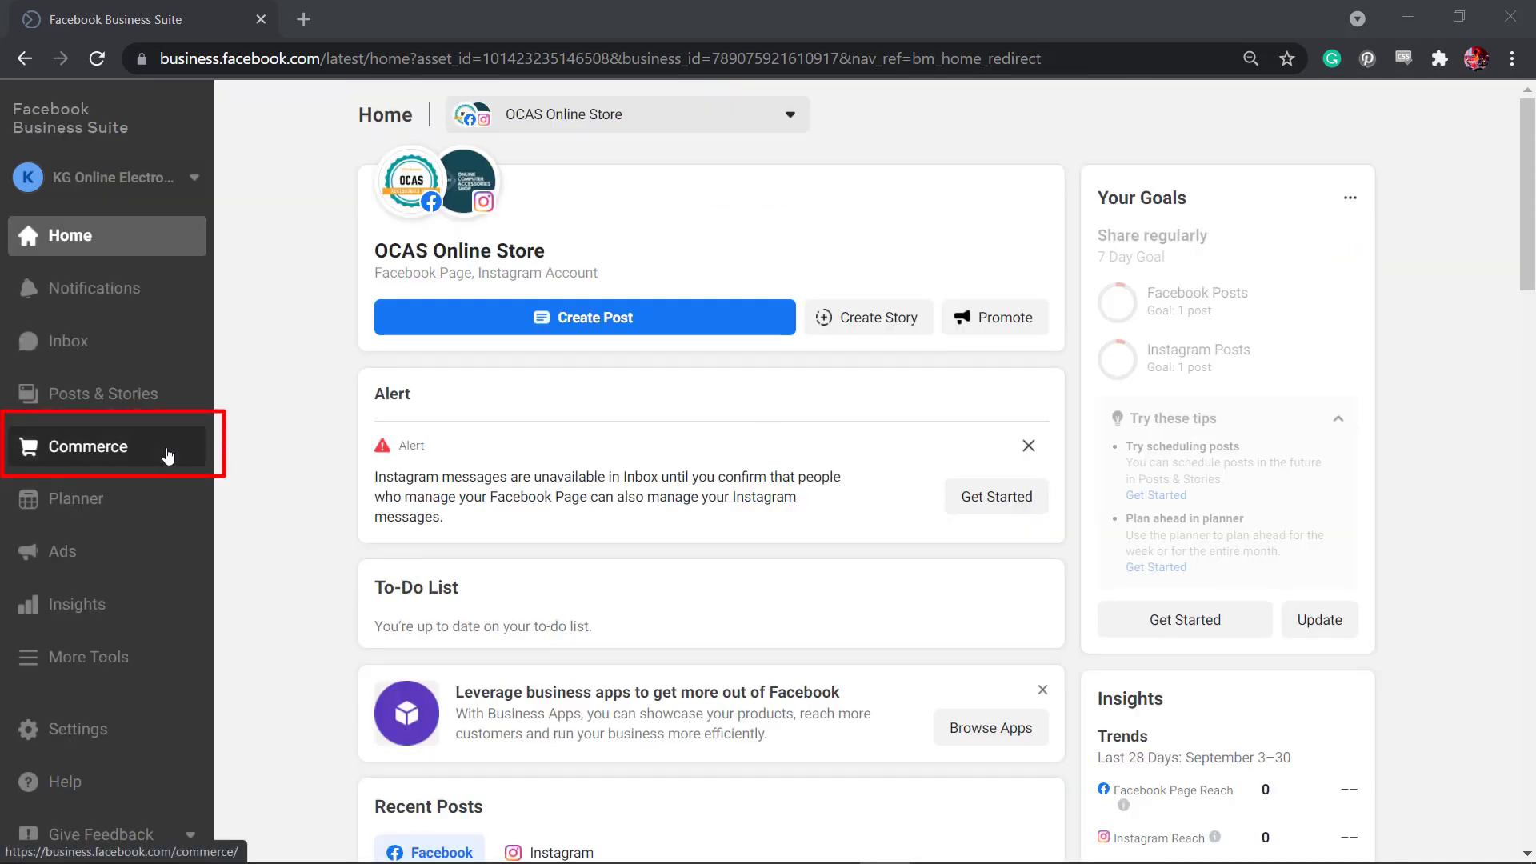
Open Commerce Manager for Online Computer Accessories Shop from the sidebar.
{"action": "left_click", "coordinate": [167, 457]}
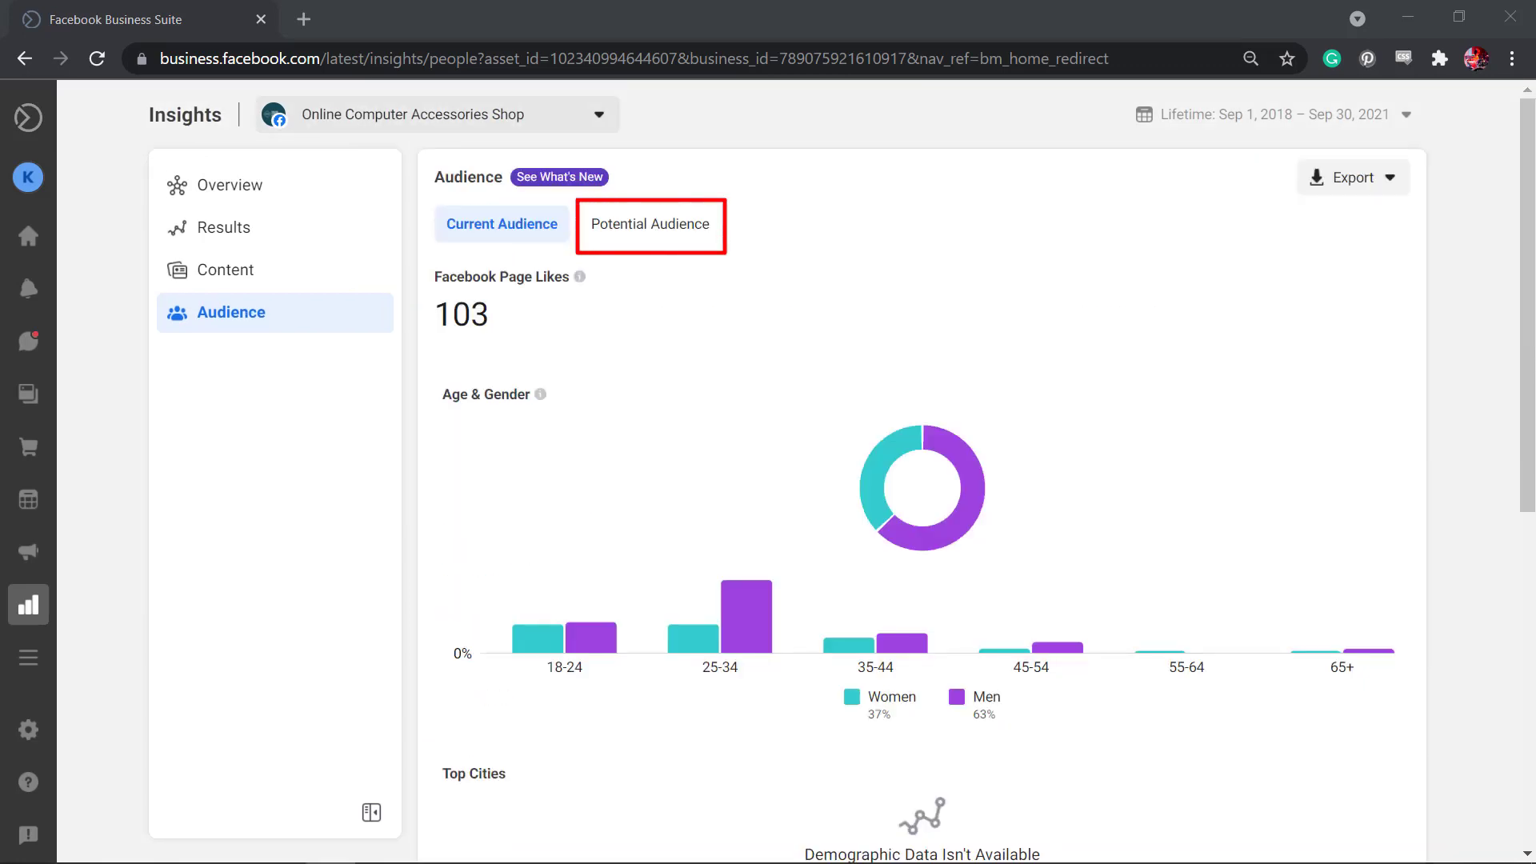
Show the Potential Audience size tab for Online Computer Accessories Shop.
{"action": "left_click", "coordinate": [717, 236]}
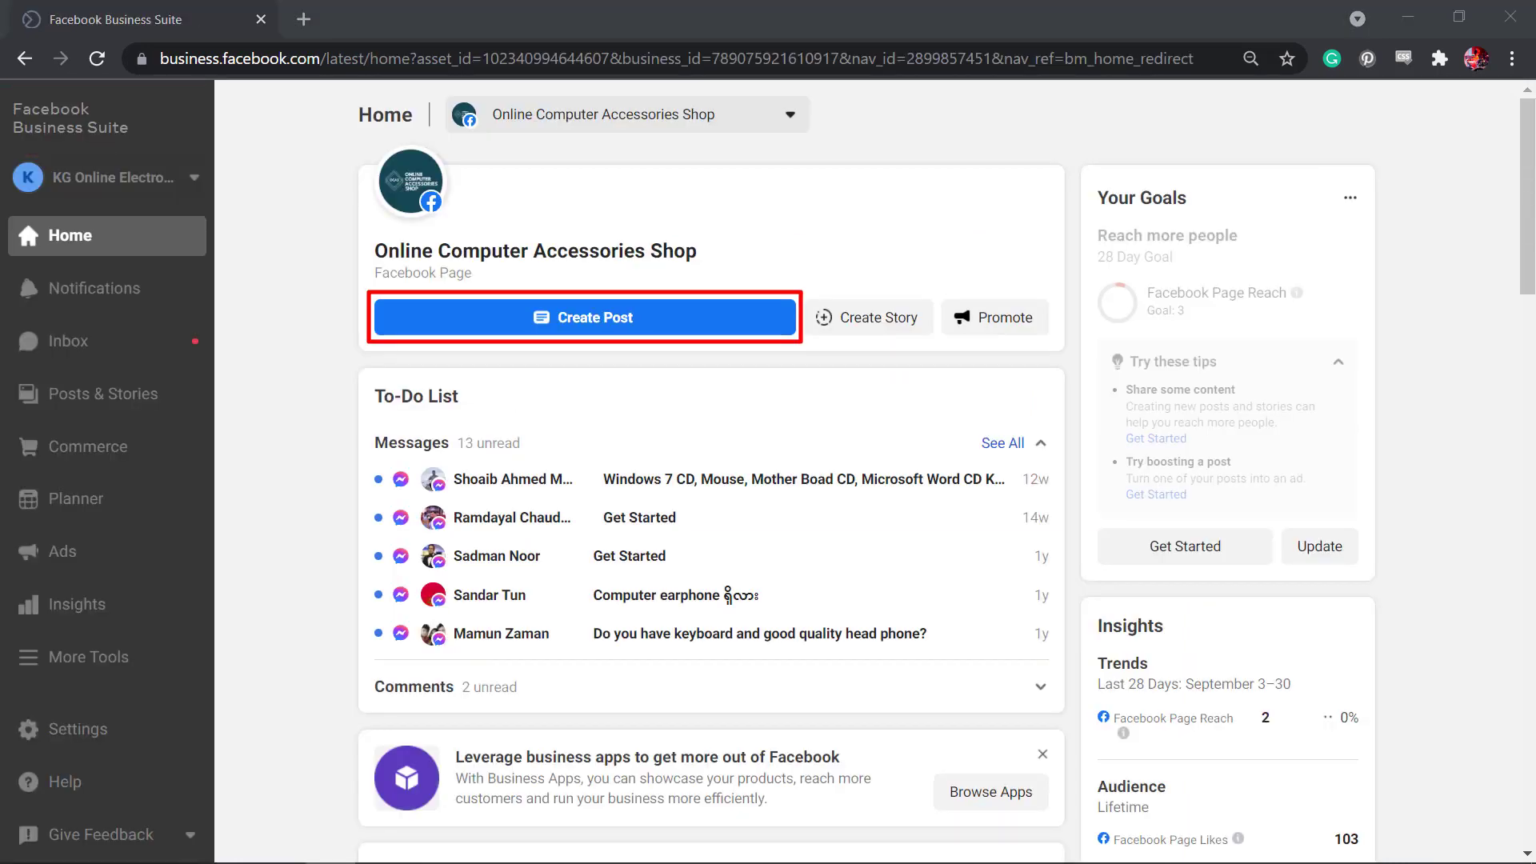
{"action": "scroll", "coordinate": [768, 480], "scroll_direction": "down", "scroll_amount": 3}
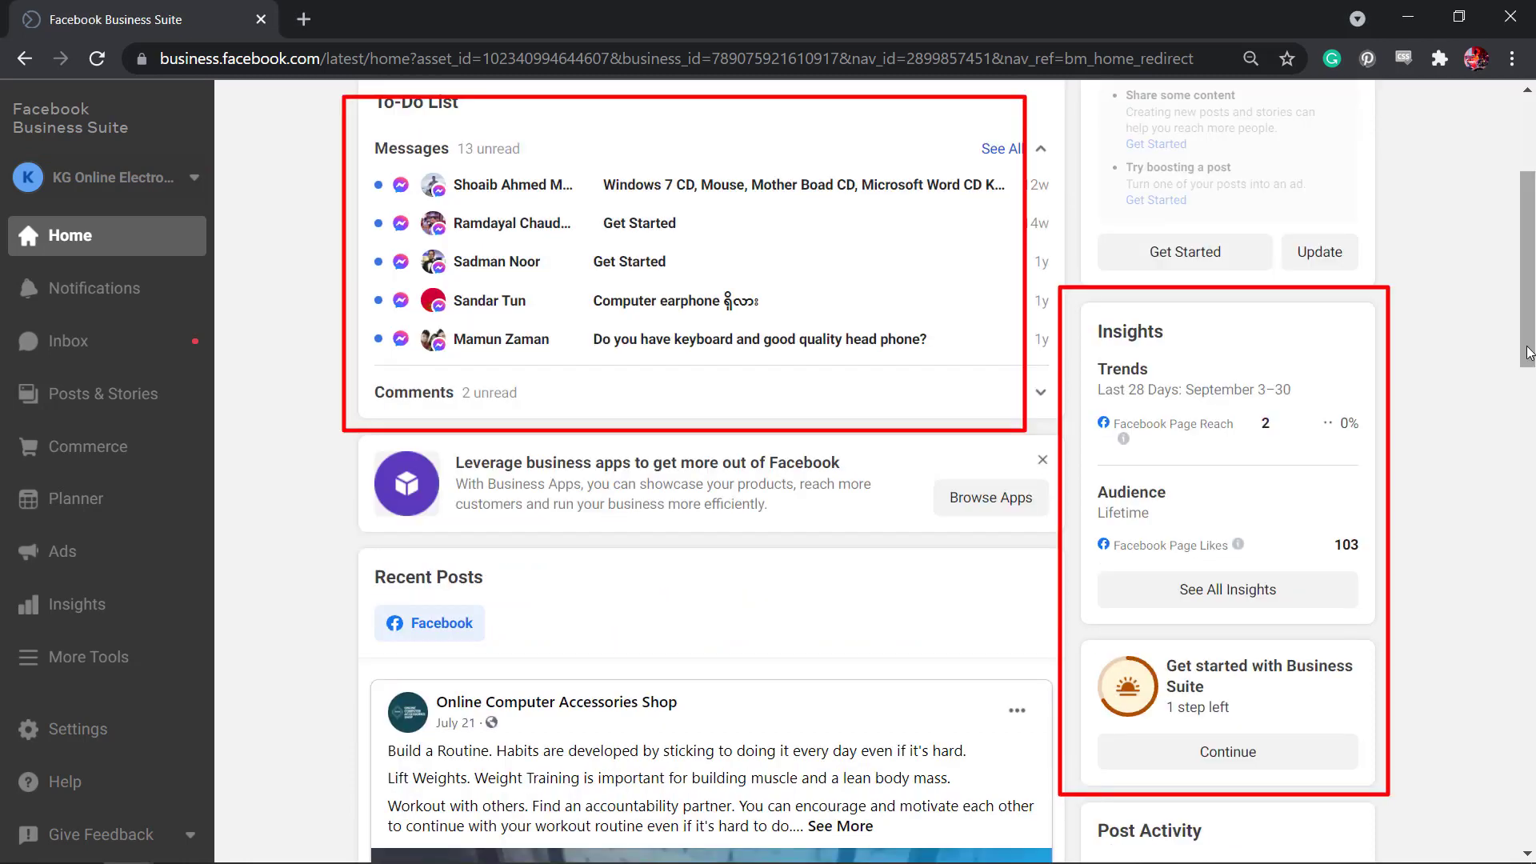